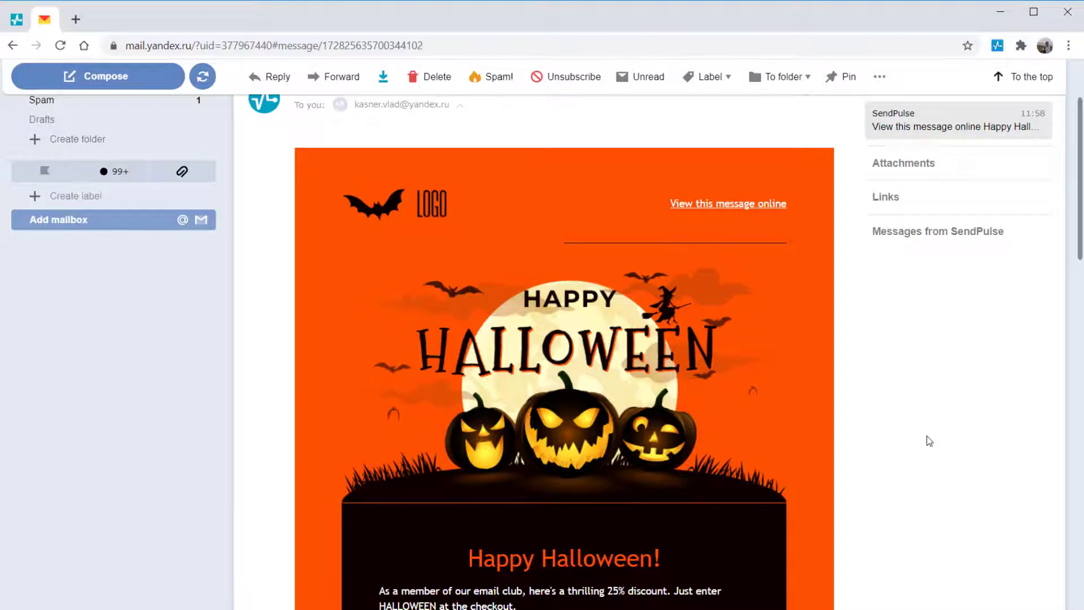
pyautogui.scroll(-1, 928, 441)
pyautogui.scroll(-4, 928, 440)
pyautogui.scroll(-3, 928, 441)
pyautogui.scroll(-2, 928, 440)
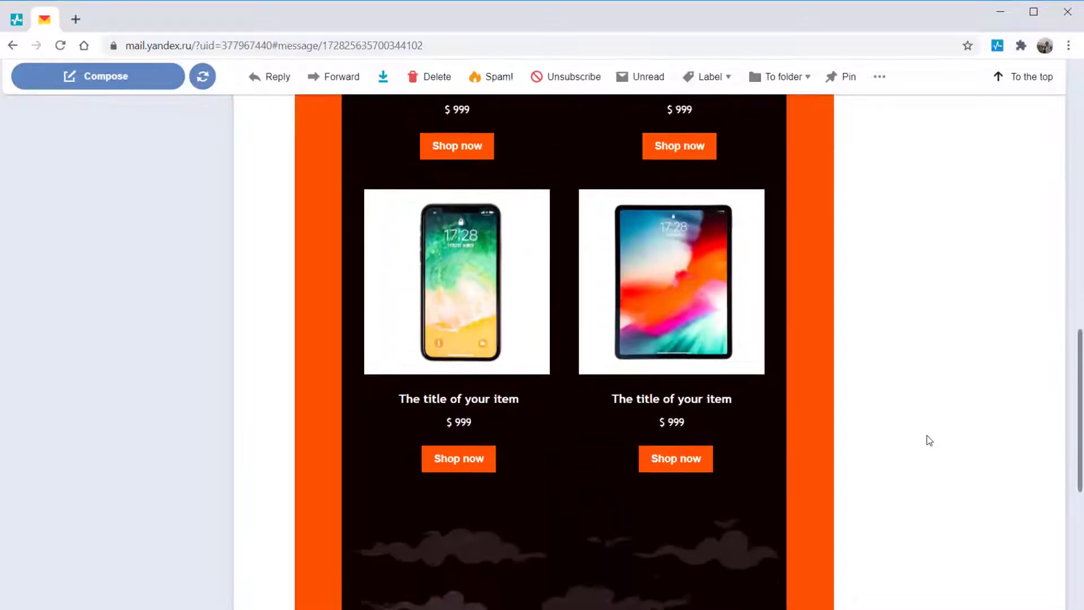
pyautogui.scroll(-1, 928, 441)
pyautogui.scroll(-1, 928, 440)
pyautogui.scroll(-1, 928, 440)
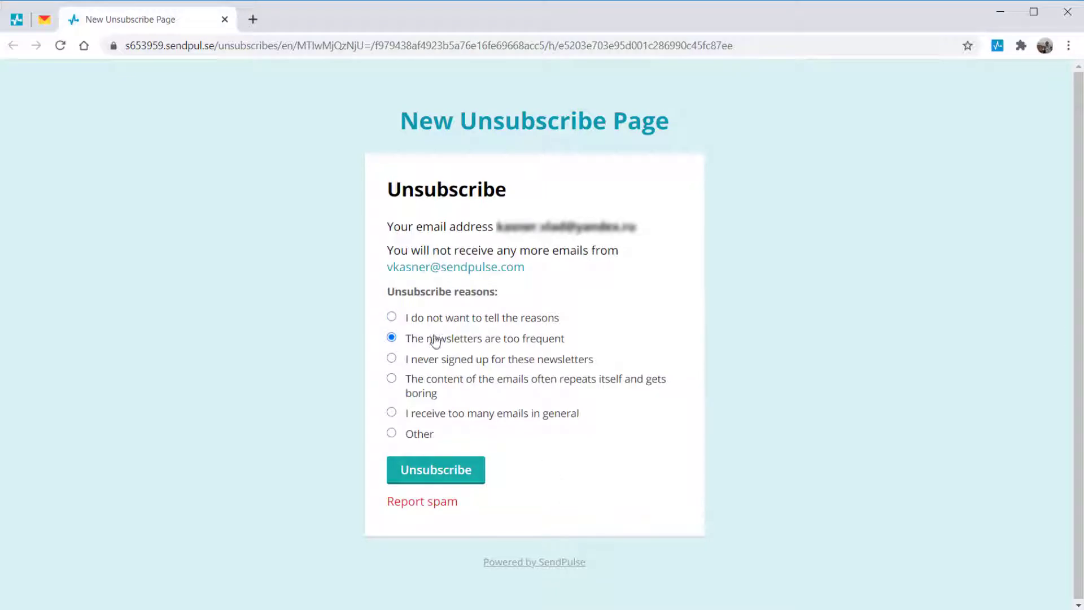
# Unsubscribe from the Halloween newsletter with the reason 'The newsletters are too frequent'.
pyautogui.click(427, 473)
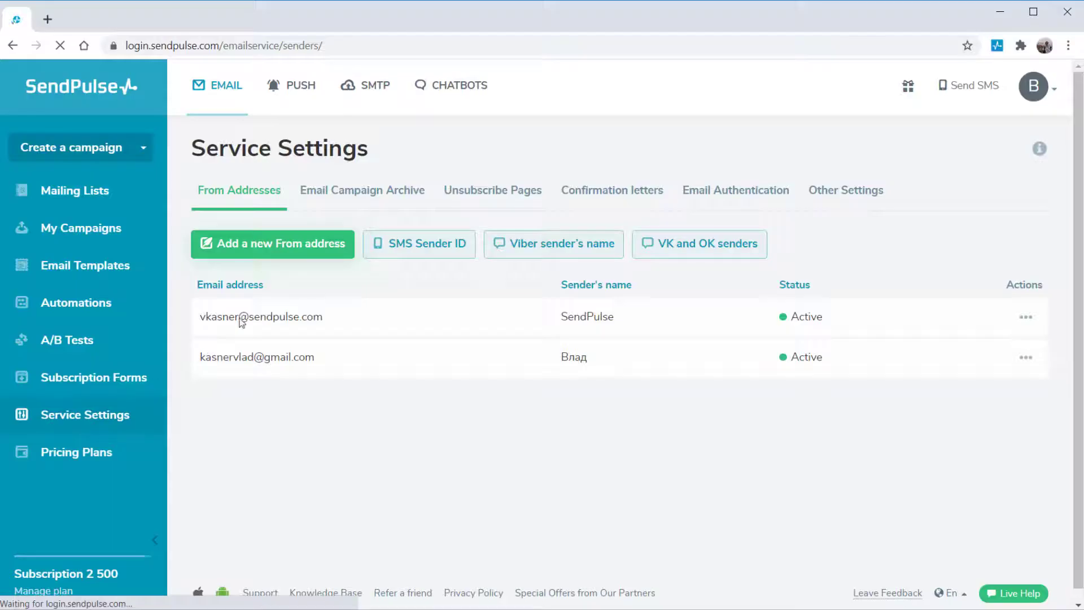
# Start a new unsubscribe page and give it a pale blue #d8f2f2 background.
pyautogui.click(523, 189)
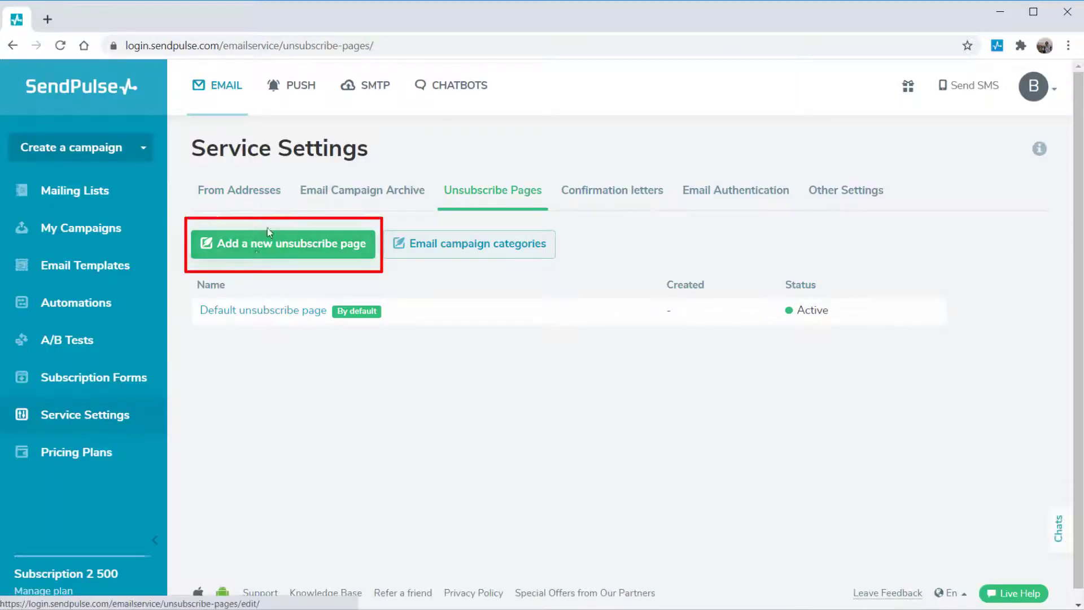
pyautogui.click(272, 251)
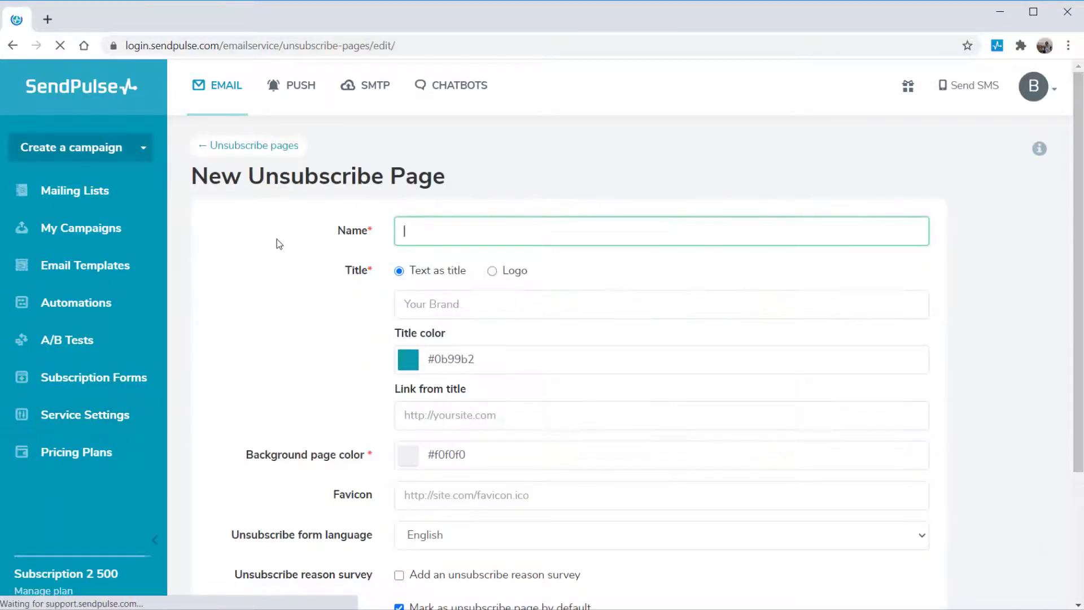
pyautogui.scroll(-2, 445, 335)
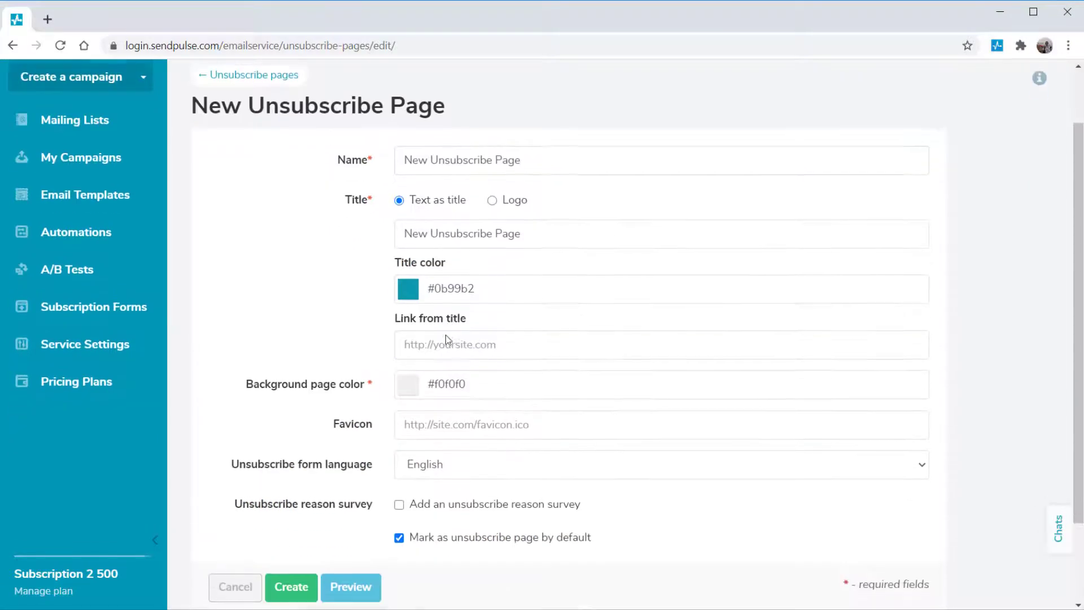
pyautogui.click(448, 307)
pyautogui.moveTo(458, 382); pyautogui.dragTo(460, 382)
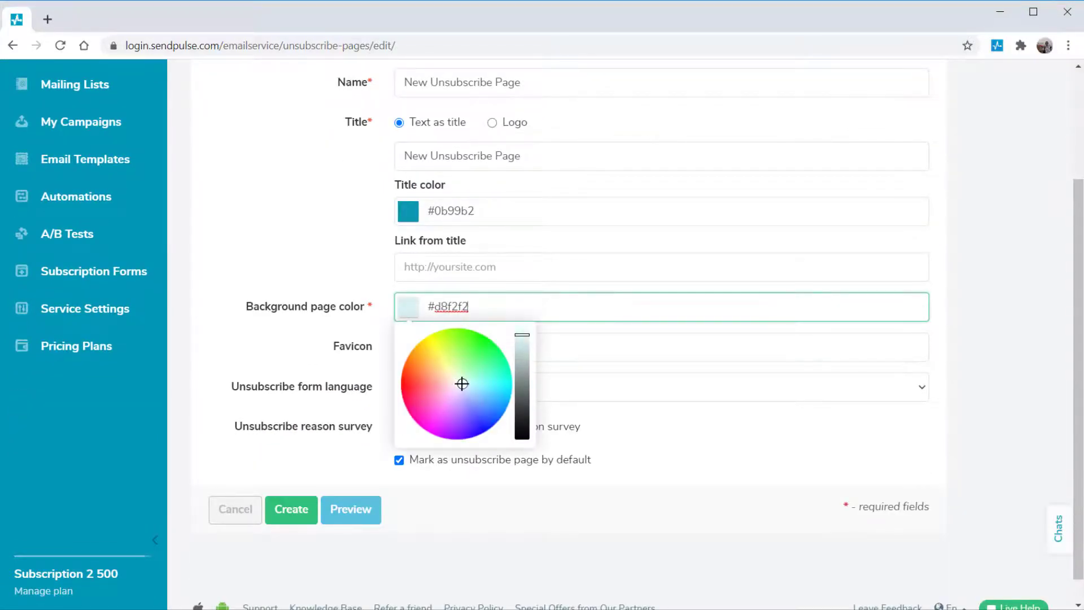
pyautogui.click(354, 343)
pyautogui.scroll(-2, 383, 317)
# Enable the unsubscribe reason survey with an editable last question, and create the page.
pyautogui.click(399, 400)
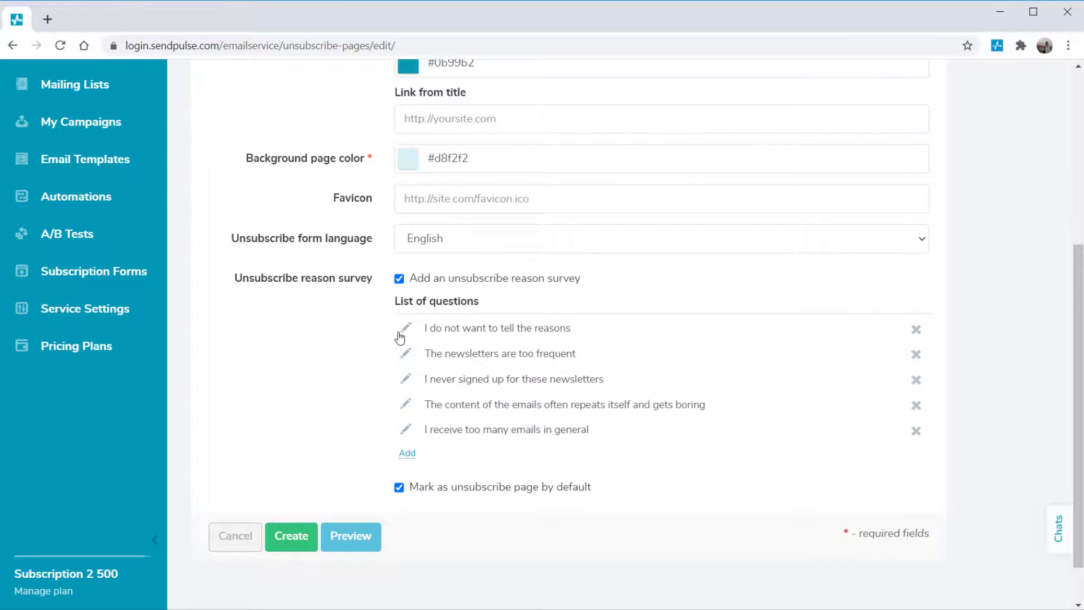
pyautogui.click(405, 429)
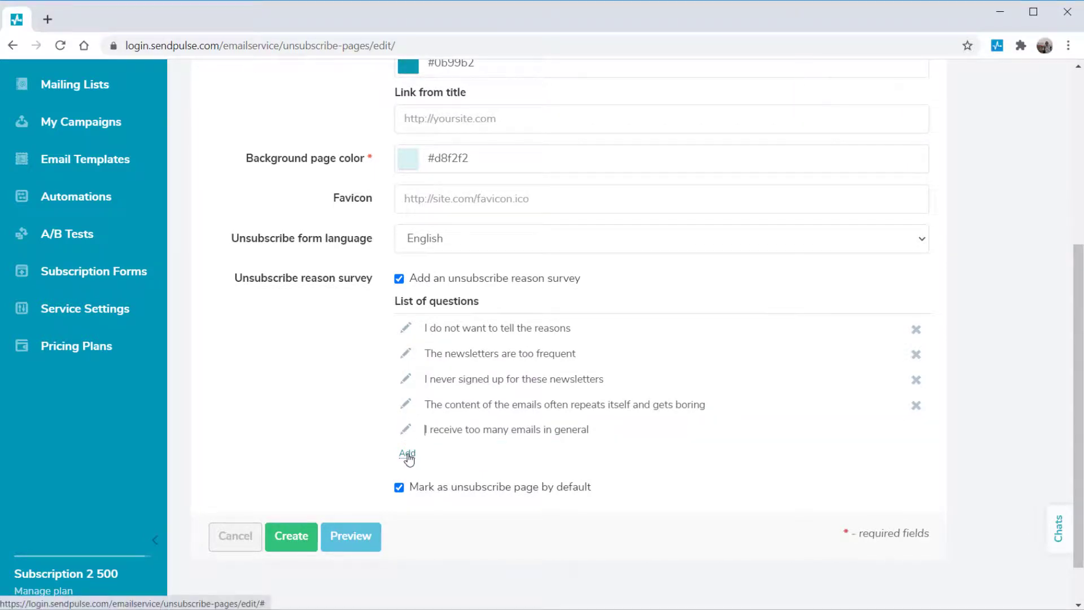
pyautogui.click(290, 535)
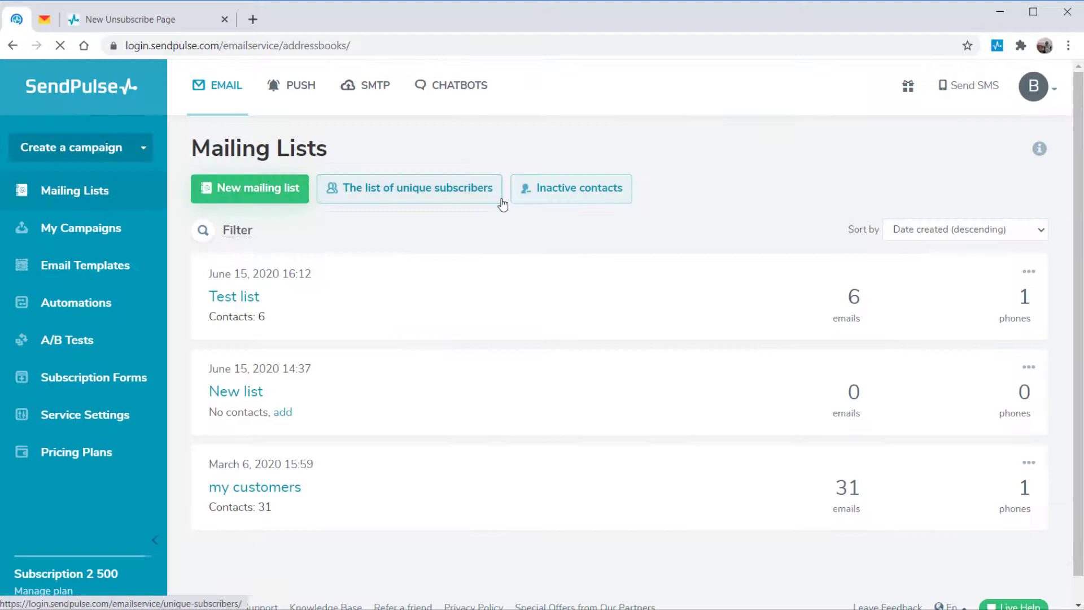
# From Mailing Lists, show inactive contacts with their unsubscribe reasons.
pyautogui.click(111, 192)
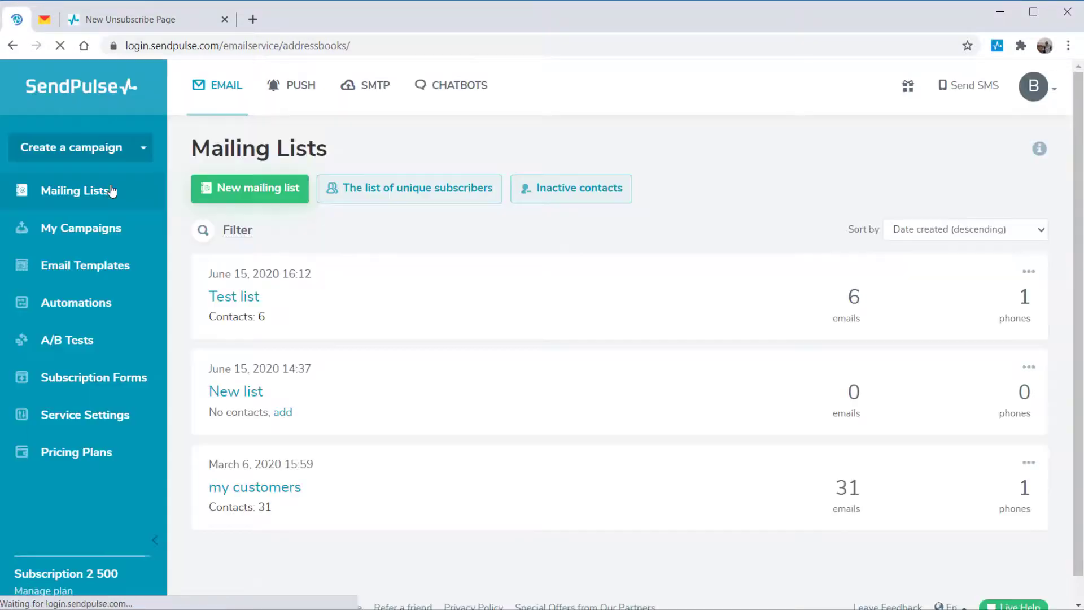
pyautogui.click(559, 193)
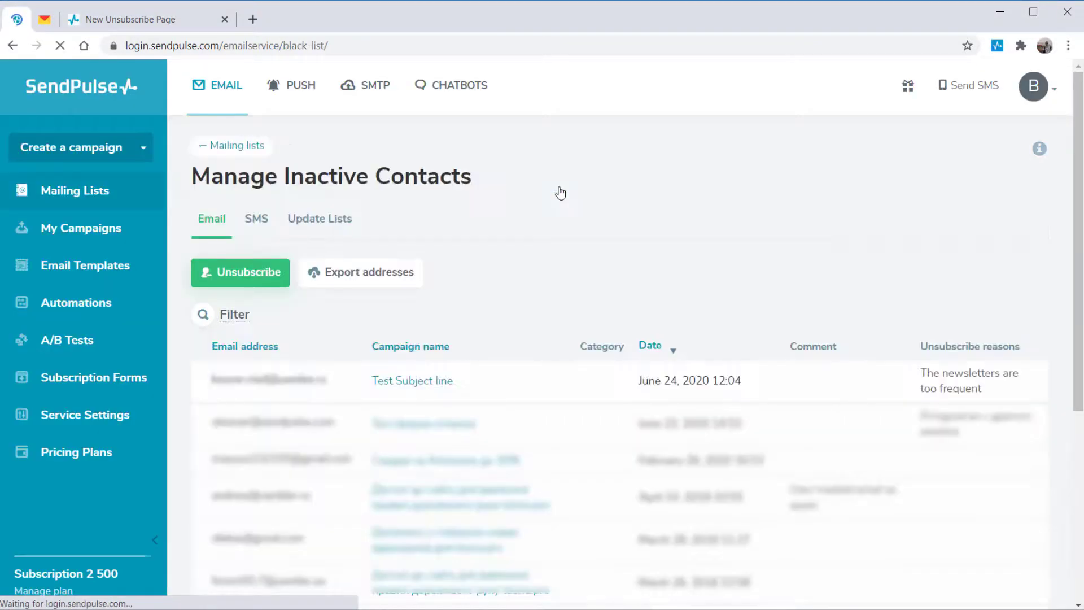